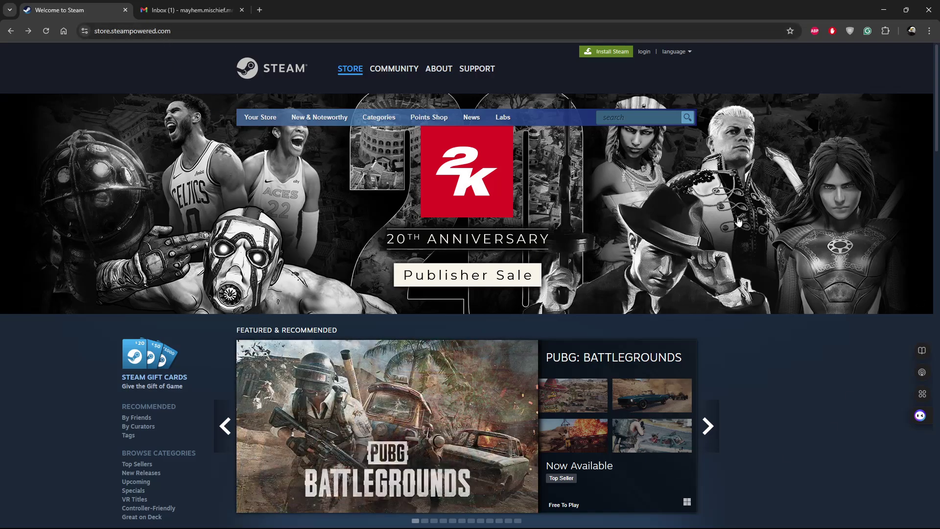
Step: Go from the Steam store's login page to the Create Your Account form
{"action": "left_click", "coordinate": [644, 54]}
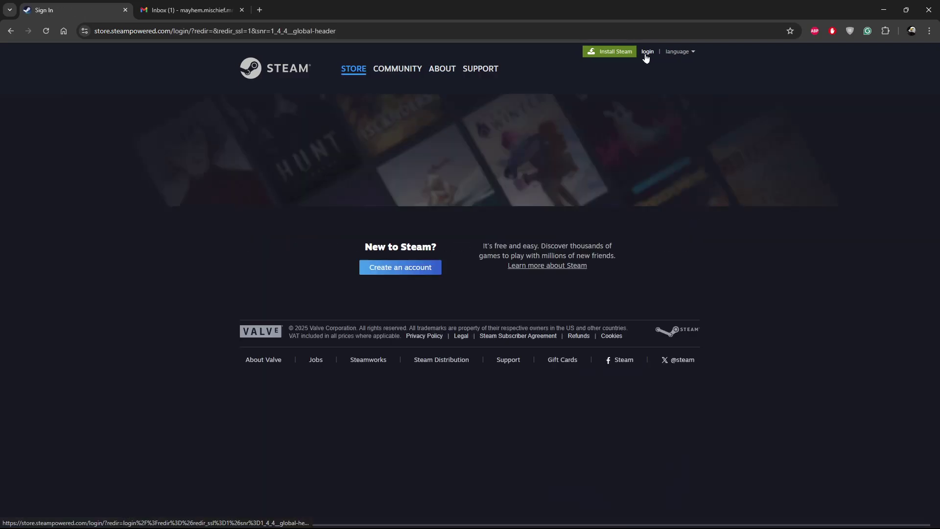
{"action": "scroll", "coordinate": [690, 182], "scroll_direction": "down", "scroll_amount": 3}
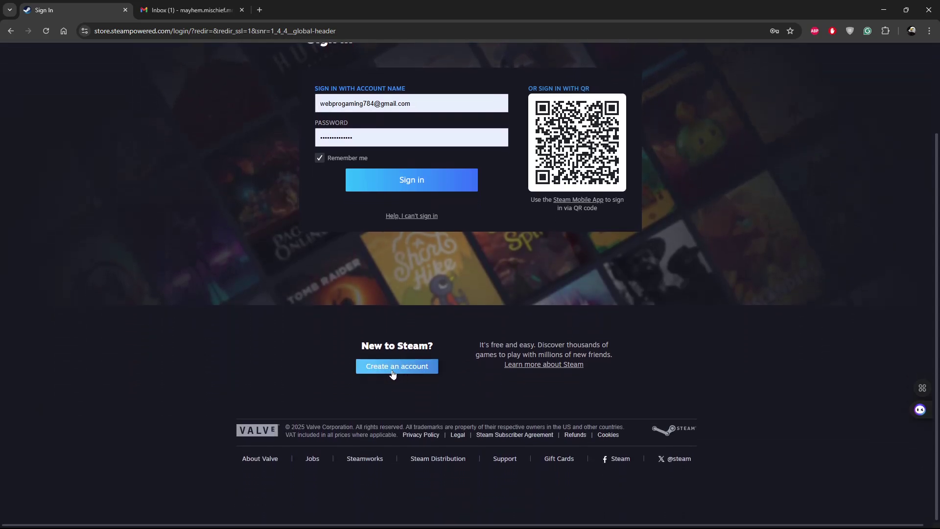
{"action": "left_click", "coordinate": [398, 371]}
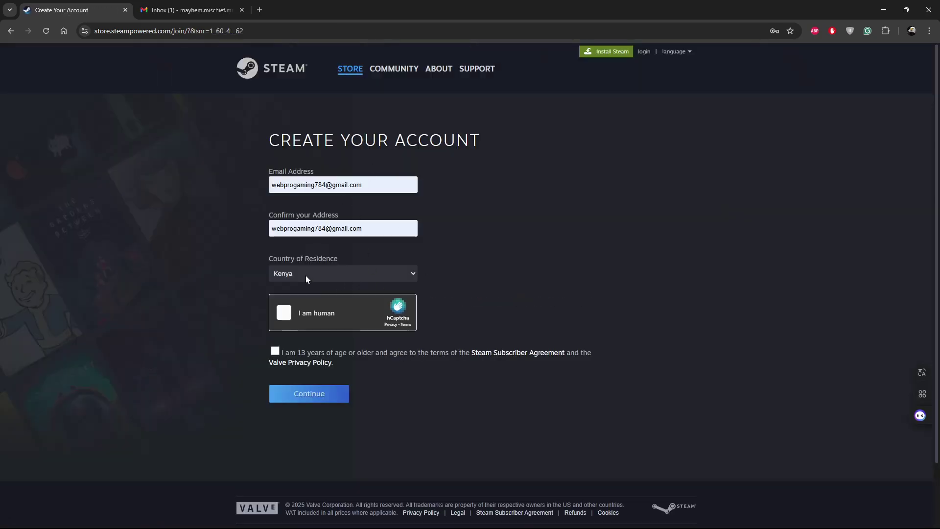
Step: Clear the prefilled addresses from both the Email Address and Confirm your Address fields
{"action": "triple_click", "coordinate": [276, 185]}
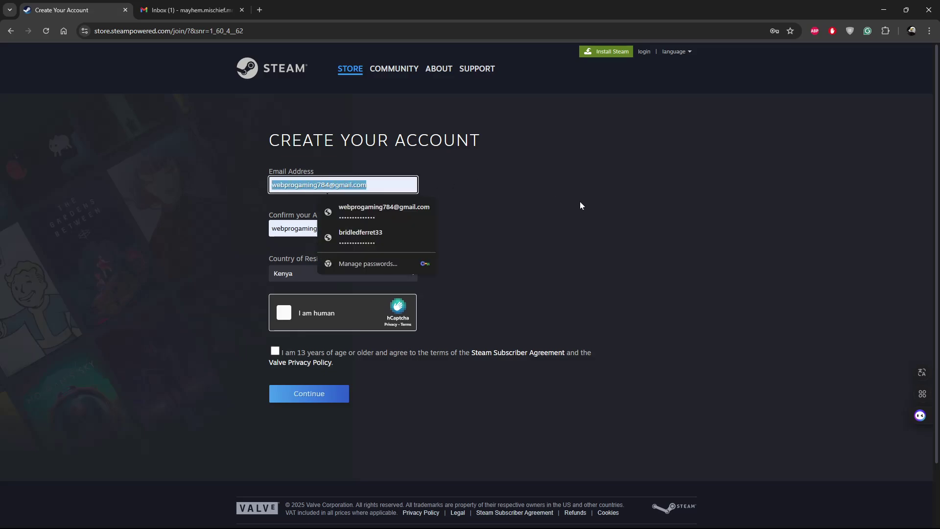
{"action": "key", "text": "Delete"}
{"action": "double_click", "coordinate": [299, 228]}
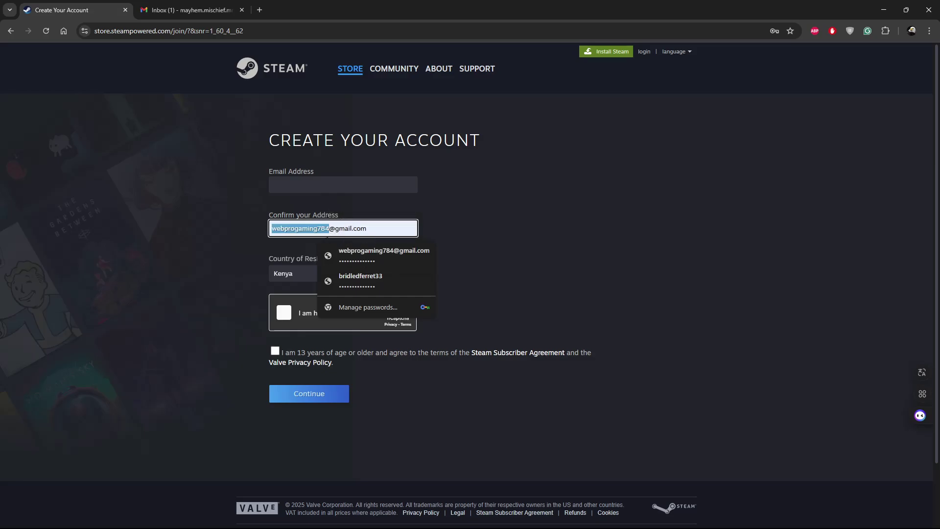
{"action": "key", "text": "ctrl+a"}
{"action": "key", "text": "Delete"}
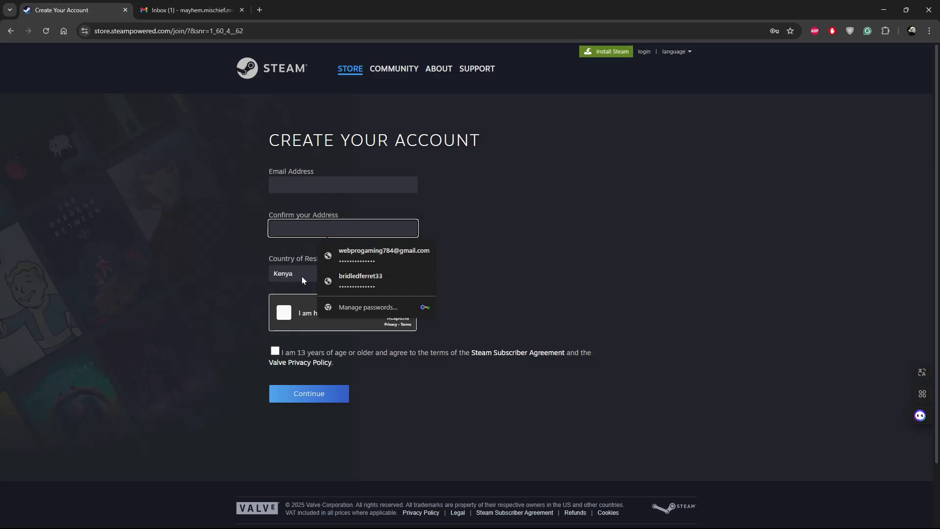
{"action": "left_click", "coordinate": [586, 254]}
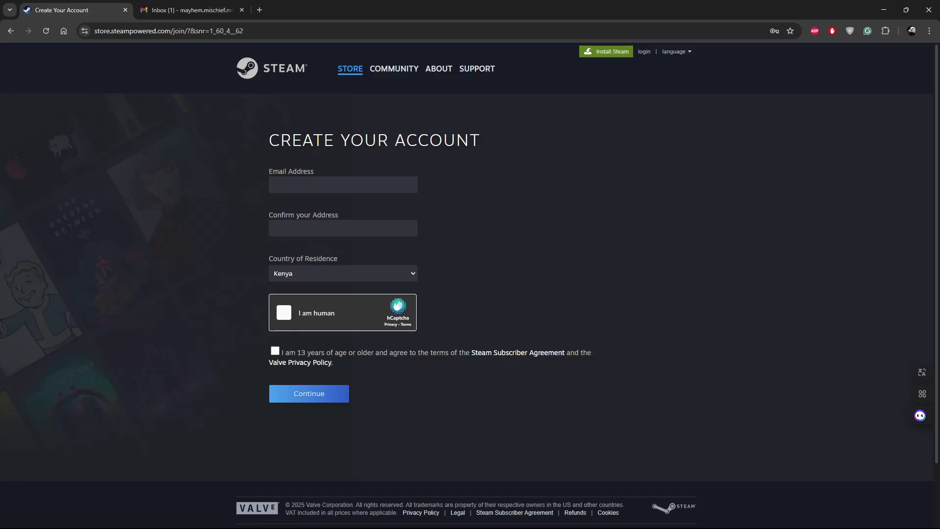
Step: Enter the new account's Gmail address, then copy it into the confirmation field
{"action": "left_click", "coordinate": [327, 185]}
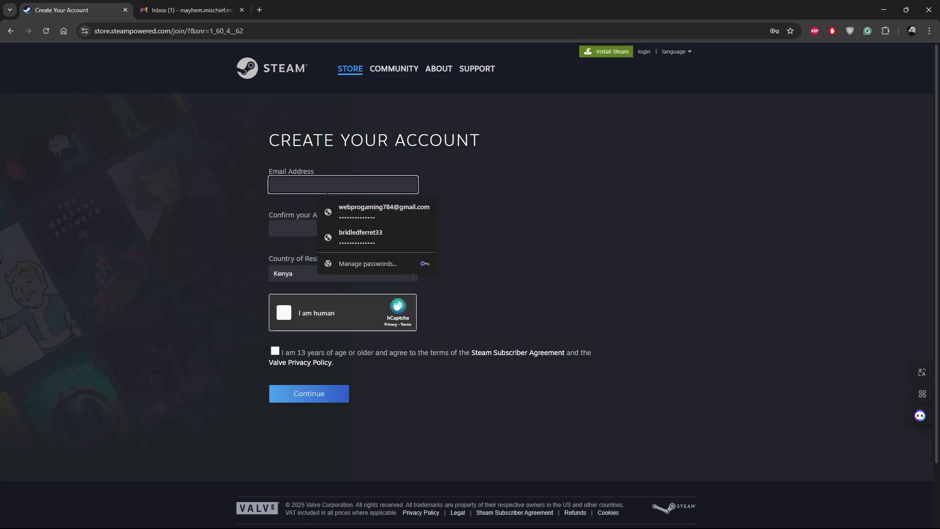
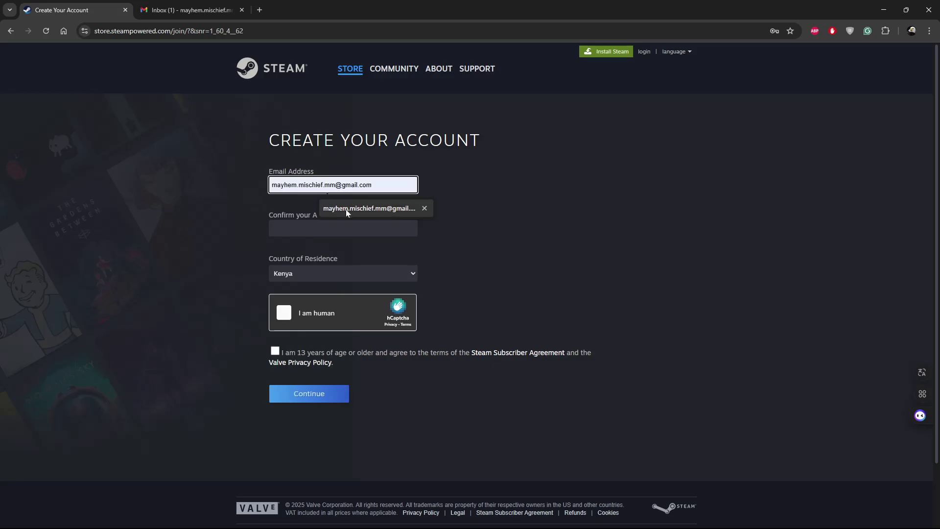
{"action": "left_click", "coordinate": [345, 210]}
{"action": "left_click", "coordinate": [343, 188]}
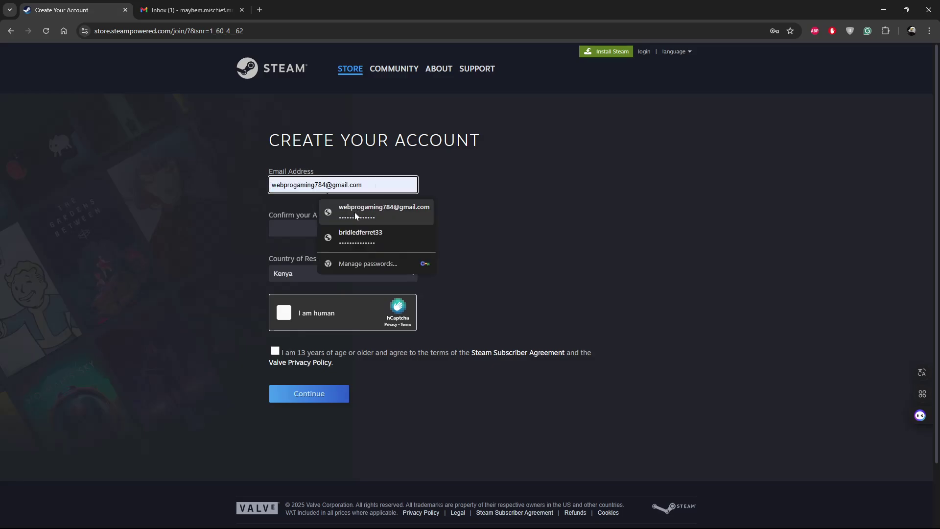
{"action": "key", "text": "ctrl+a"}
{"action": "key", "text": "ctrl+c"}
{"action": "left_click", "coordinate": [342, 228]}
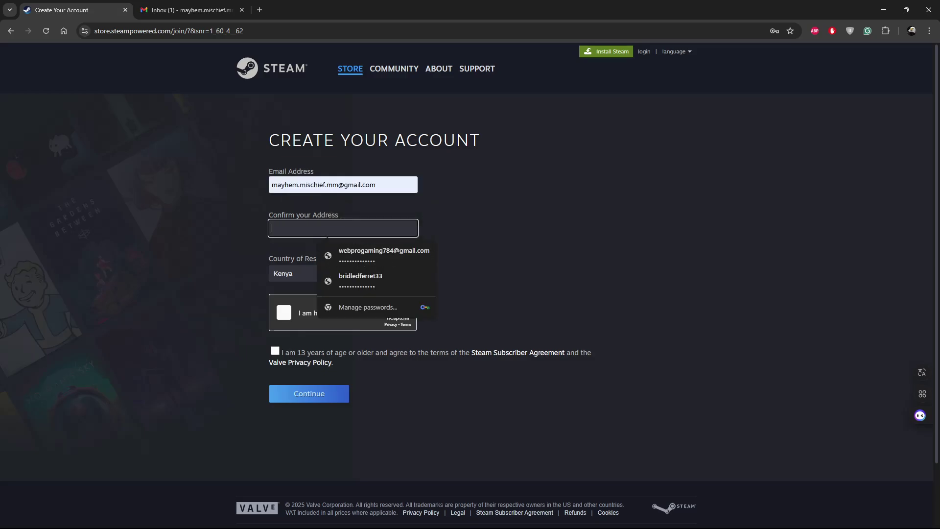
{"action": "key", "text": "ctrl+v"}
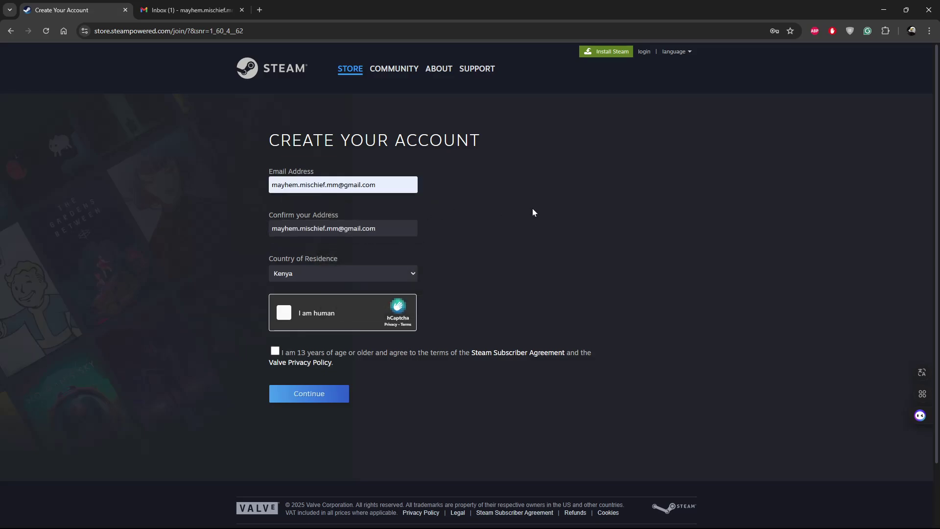
Step: Check the Country of Residence list and leave it set to Kenya
{"action": "left_click", "coordinate": [412, 274]}
{"action": "left_click", "coordinate": [315, 274]}
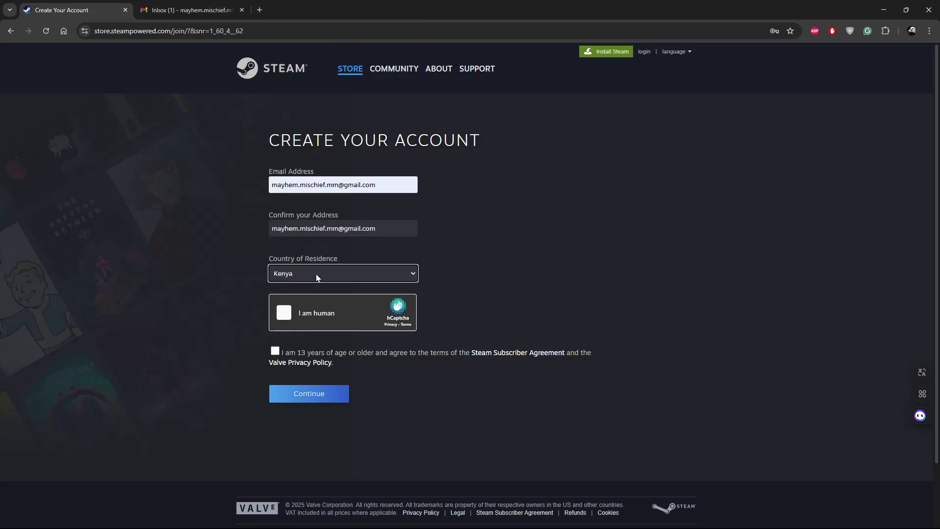
{"action": "left_click", "coordinate": [363, 273]}
{"action": "scroll", "coordinate": [331, 196], "scroll_direction": "down", "scroll_amount": 10}
{"action": "scroll", "coordinate": [330, 202], "scroll_direction": "up", "scroll_amount": 6}
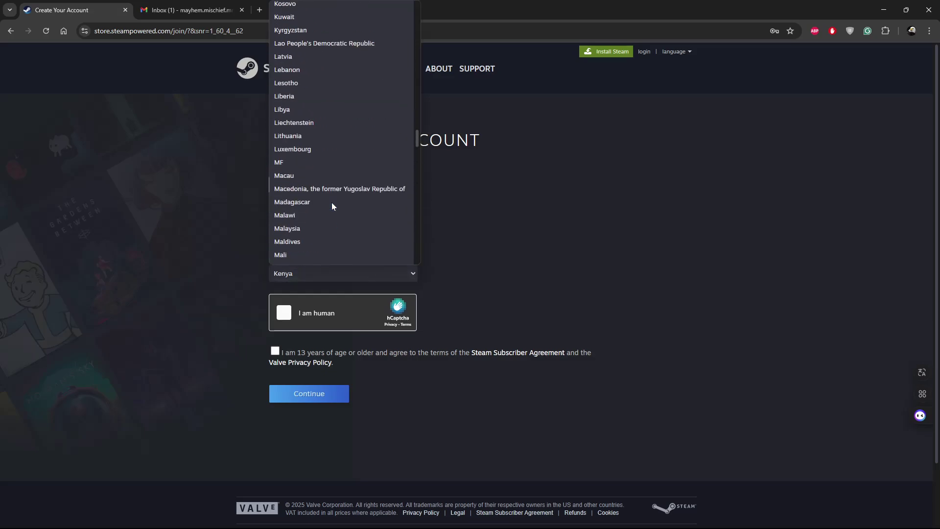
{"action": "left_click", "coordinate": [541, 225]}
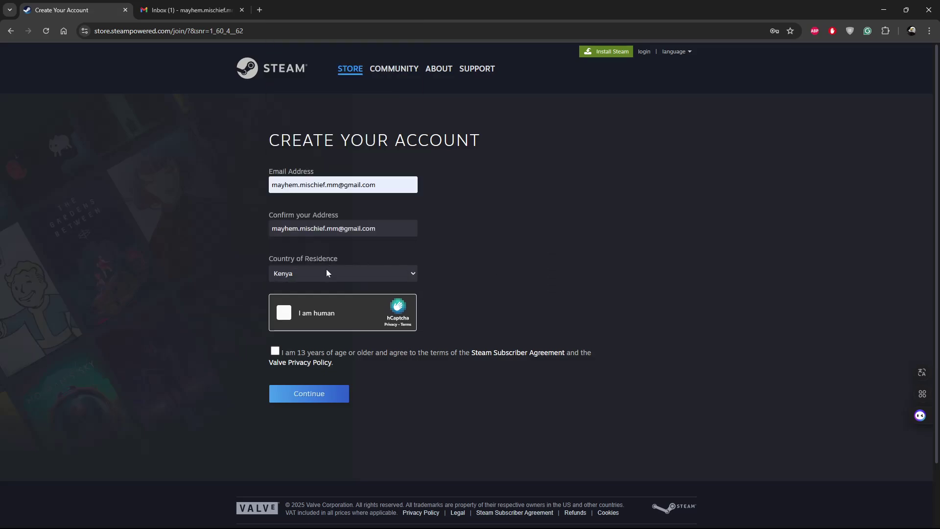
Step: Pass the hCaptcha check, accept the age terms, and submit with Continue
{"action": "left_click", "coordinate": [278, 318]}
{"action": "left_click", "coordinate": [275, 351]}
{"action": "left_click", "coordinate": [331, 398]}
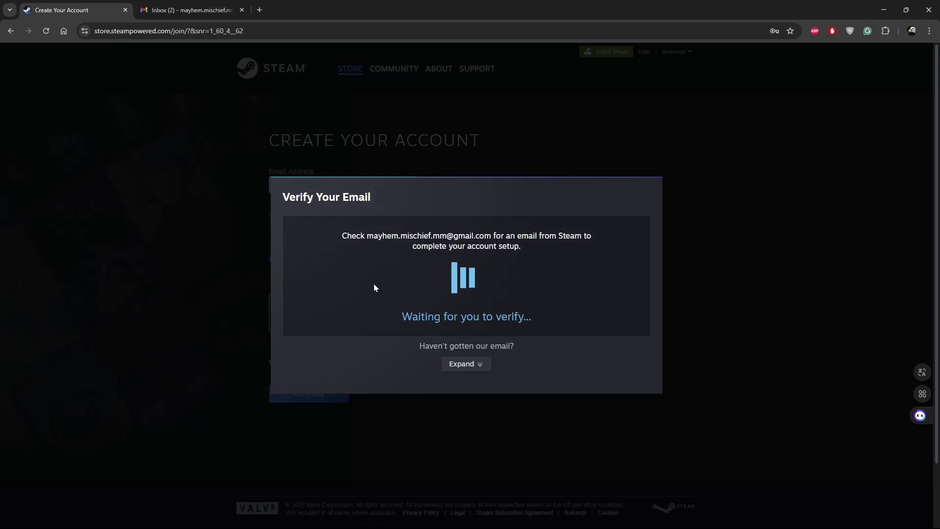
Step: Open Steam's New Steam Account Email Verification message in Gmail and reload it to show its body
{"action": "left_click", "coordinate": [191, 10]}
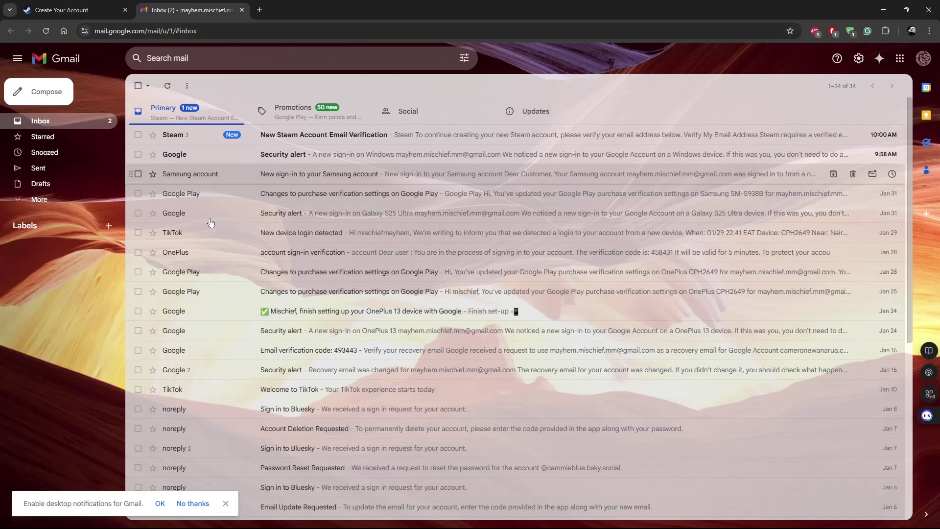
{"action": "left_click", "coordinate": [274, 142]}
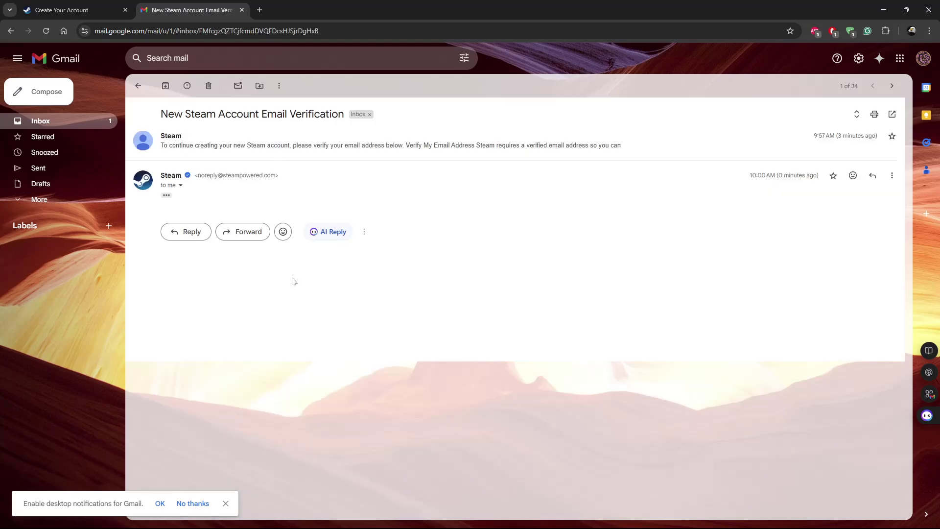
{"action": "left_click", "coordinate": [180, 185]}
{"action": "left_click", "coordinate": [180, 185]}
{"action": "left_click", "coordinate": [46, 30]}
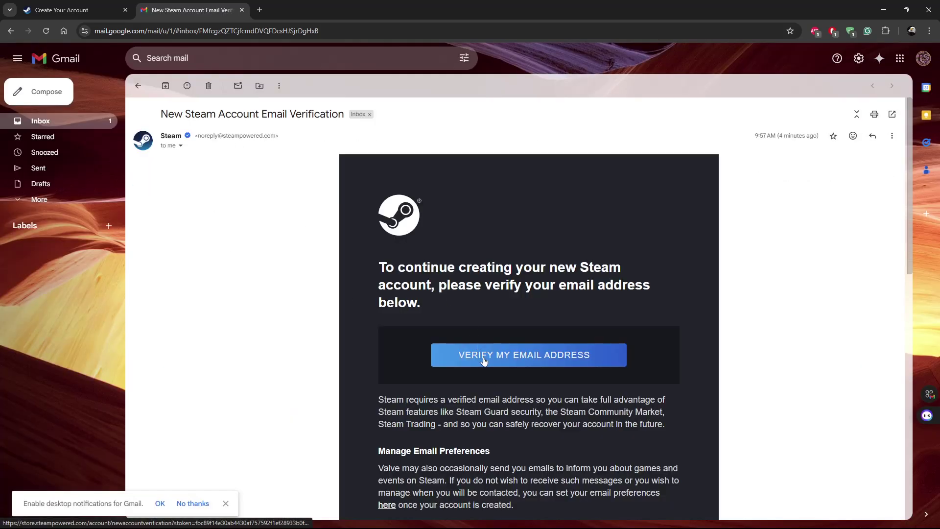
Step: Click Verify My Email Address, then return to the Create Your Account tab
{"action": "left_click", "coordinate": [483, 358]}
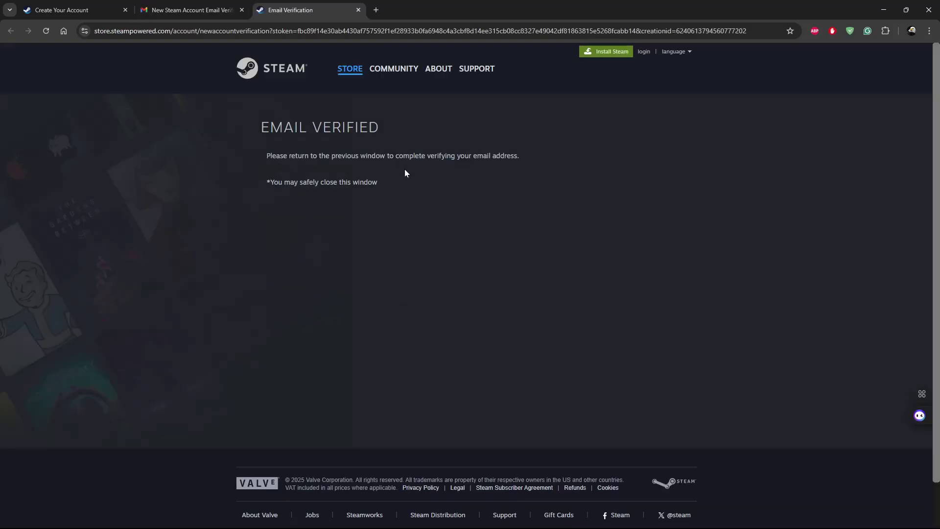
{"action": "left_click", "coordinate": [60, 12]}
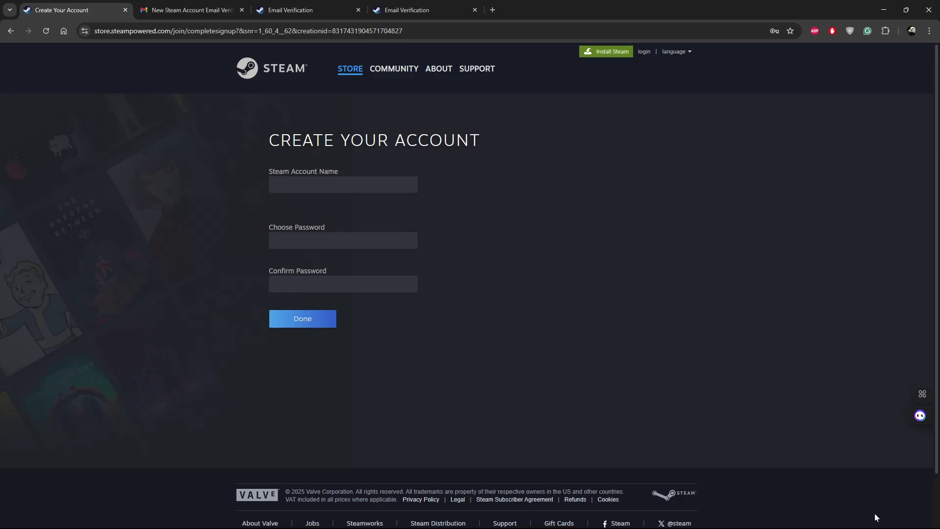
Step: Enter an available account name, choose and confirm a password, and click Done
{"action": "left_click", "coordinate": [343, 185]}
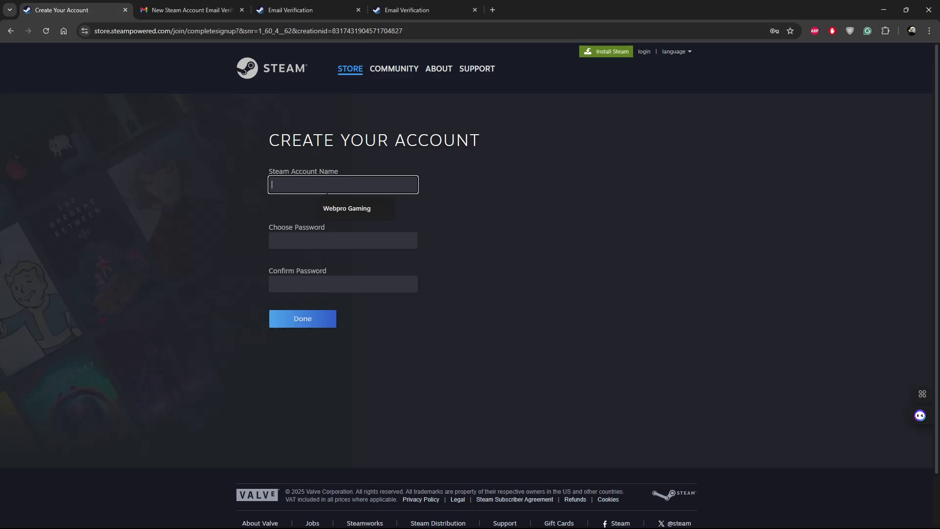
{"action": "type", "text": "Mayhem_Mischief"}
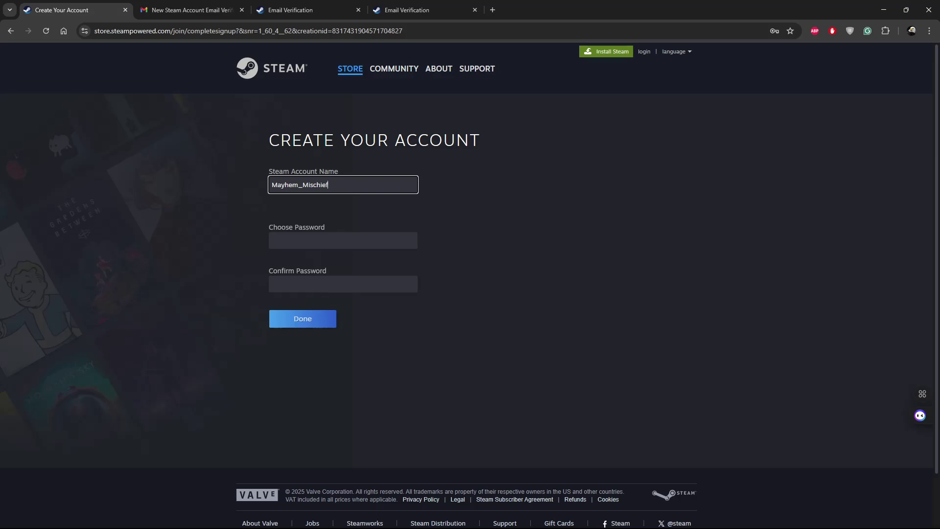
{"action": "left_click", "coordinate": [322, 239]}
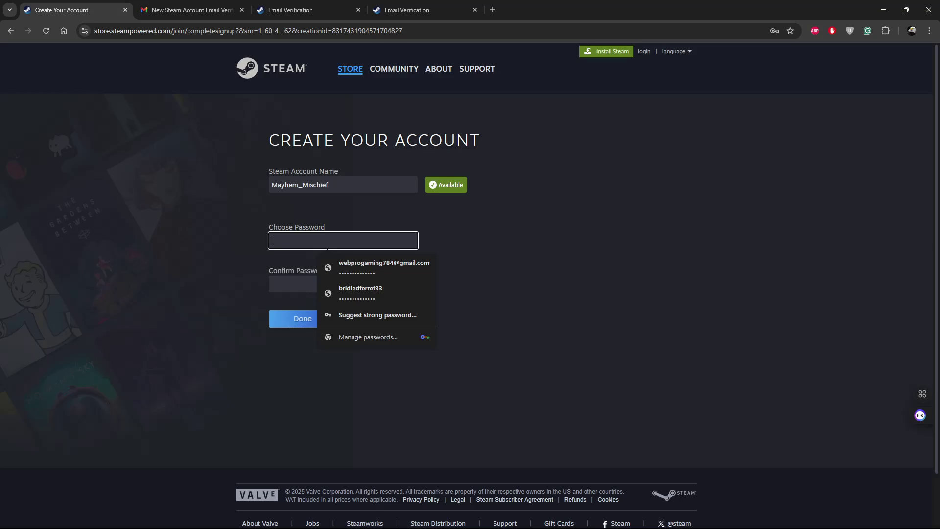
{"action": "type", "text": "••••••••"}
{"action": "left_click", "coordinate": [292, 284]}
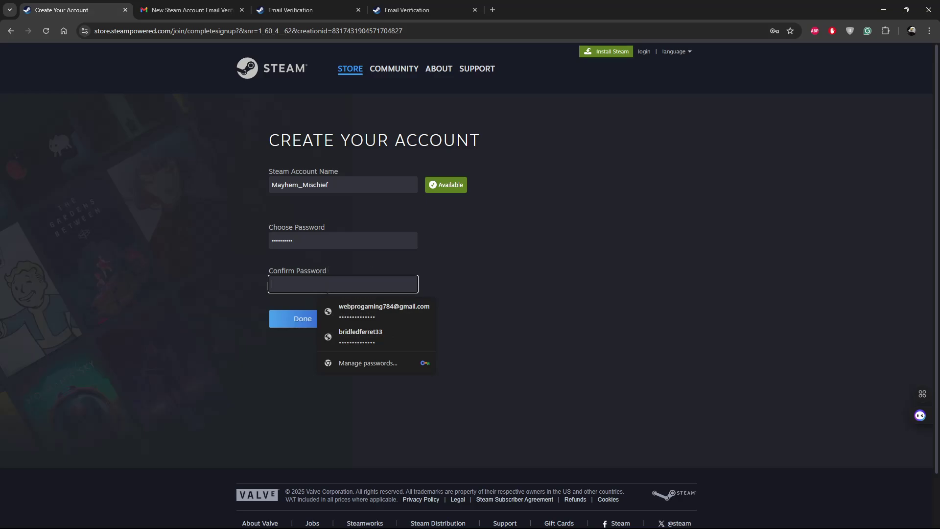
{"action": "type", "text": "••"}
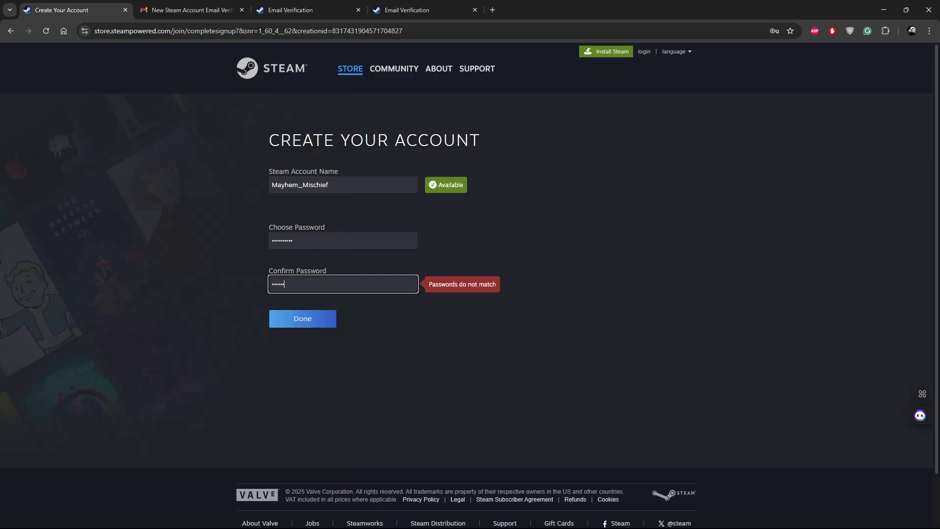
{"action": "type", "text": "••"}
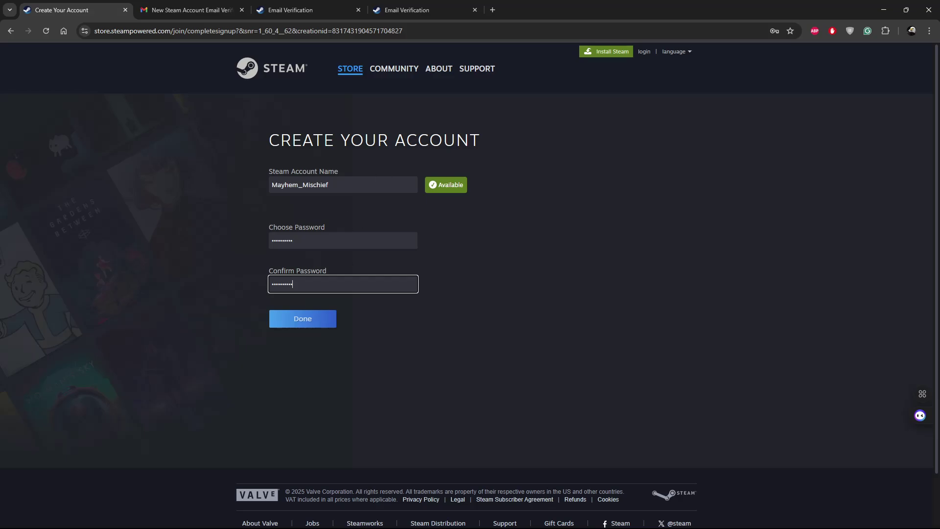
{"action": "left_click", "coordinate": [300, 319]}
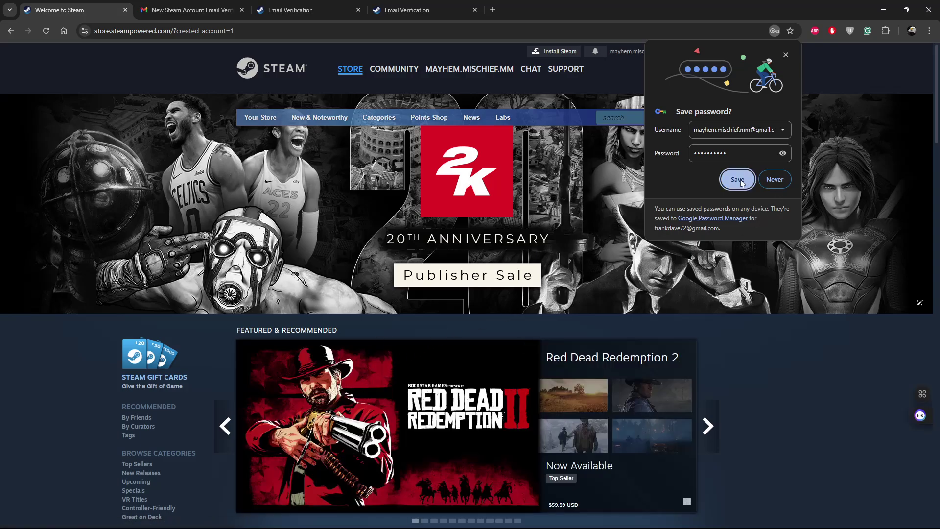
Step: Save the new Steam password in Chrome and scroll the welcome store page
{"action": "left_click", "coordinate": [737, 180]}
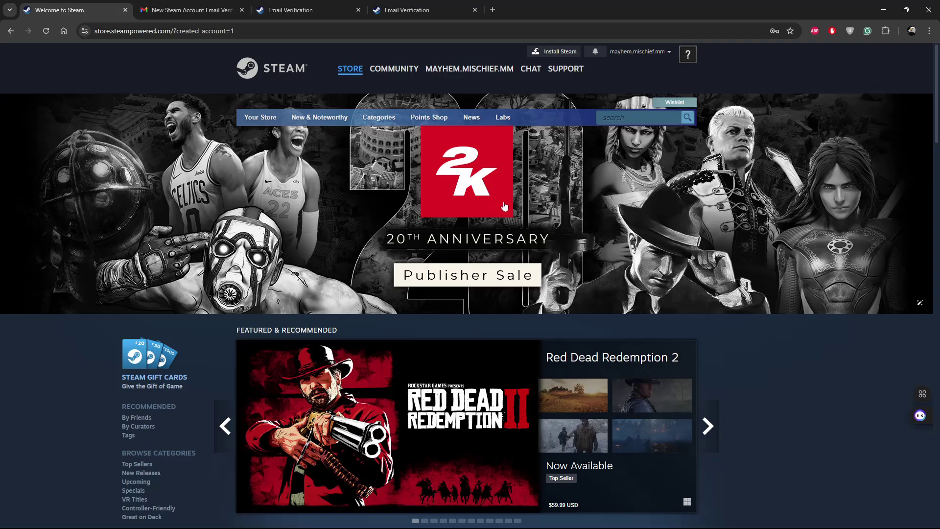
{"action": "scroll", "coordinate": [526, 245], "scroll_direction": "down", "scroll_amount": 7}
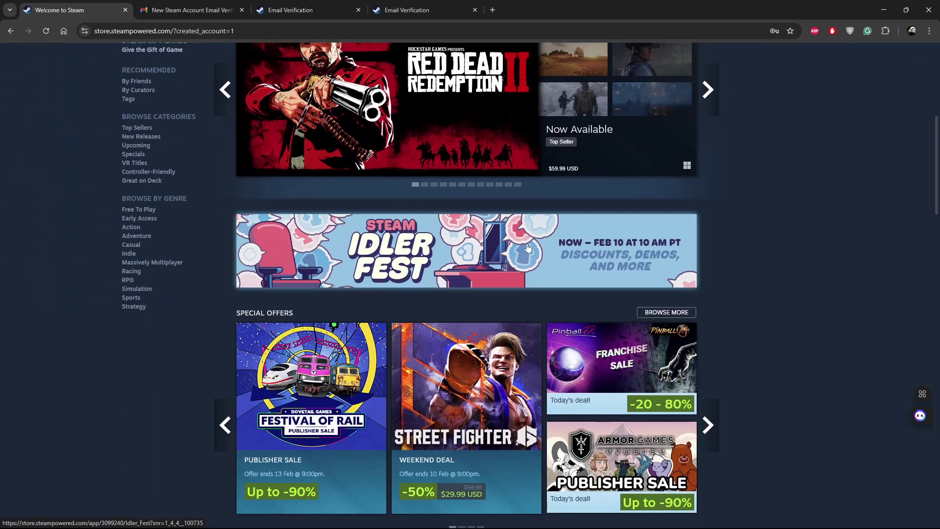
{"action": "scroll", "coordinate": [526, 246], "scroll_direction": "up", "scroll_amount": 7}
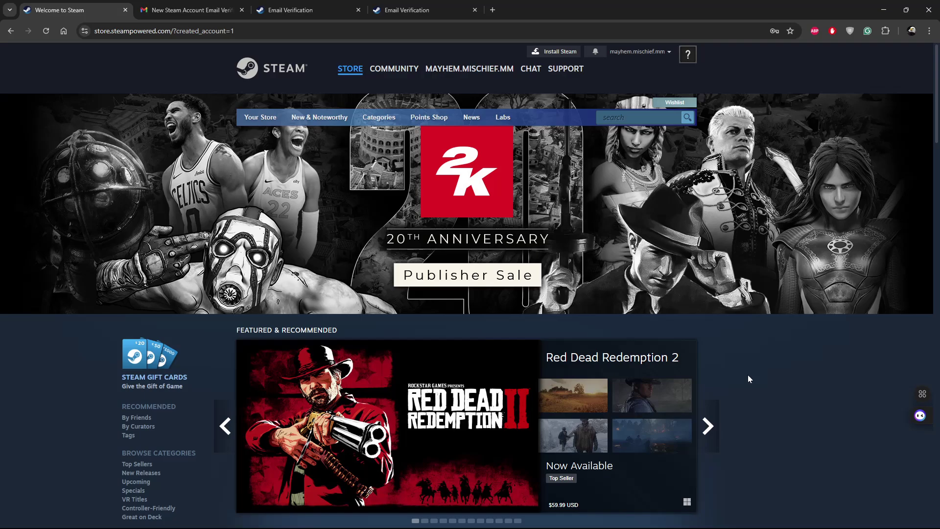
Step: Launch the Steam desktop app from a Start menu search and minimize Chrome
{"action": "key", "text": "super"}
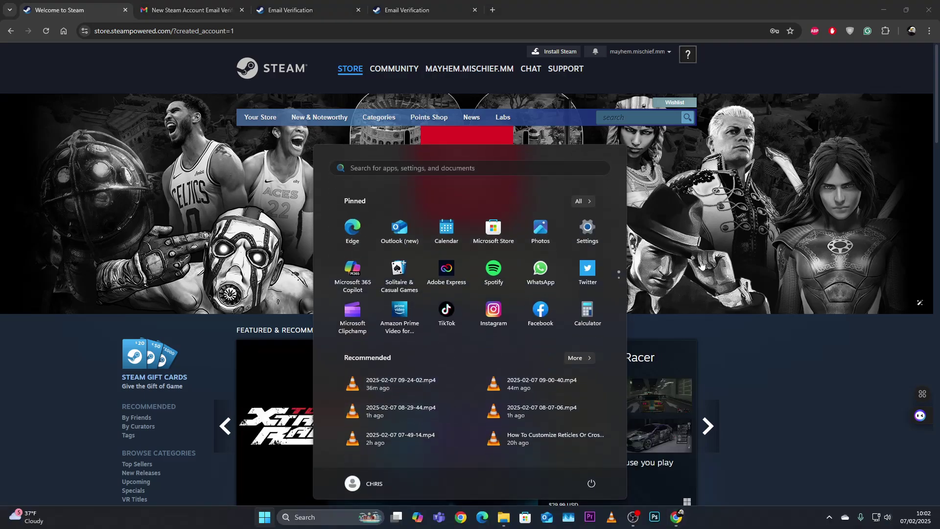
{"action": "type", "text": "stea"}
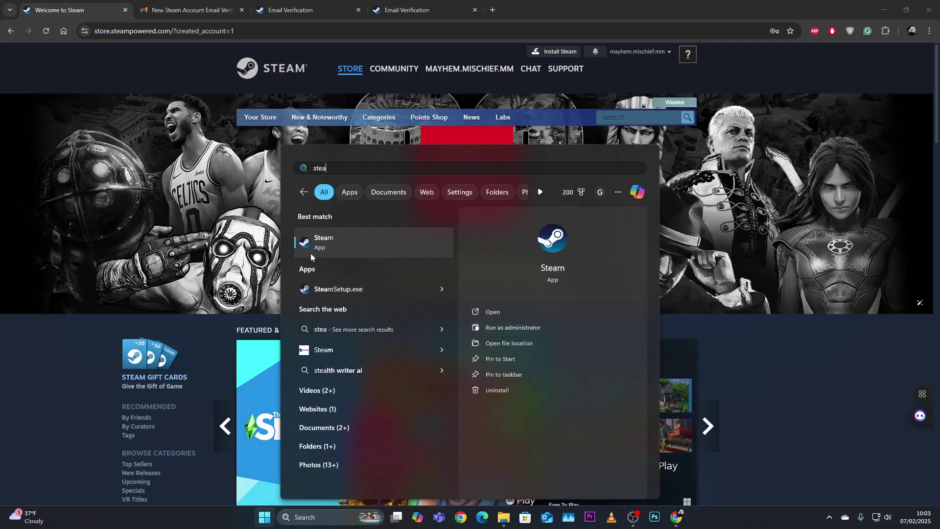
{"action": "left_click", "coordinate": [311, 253]}
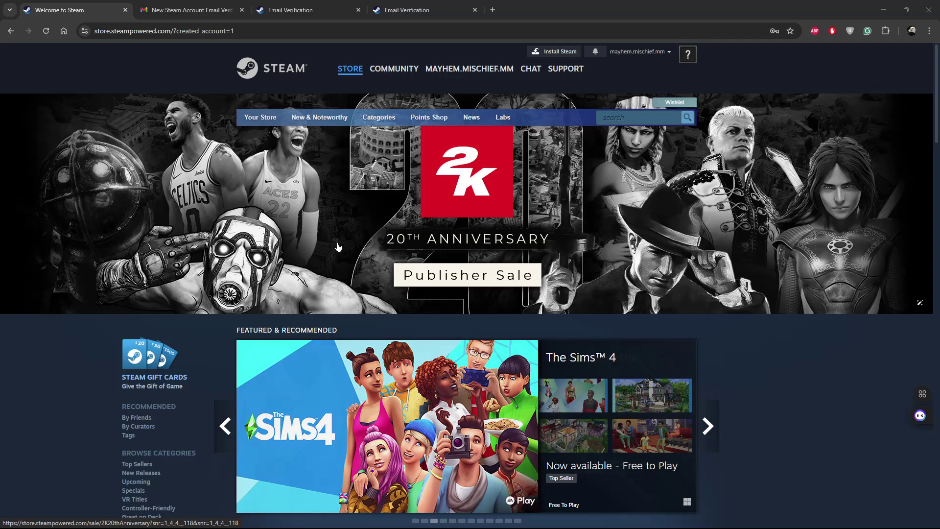
{"action": "left_click", "coordinate": [883, 10]}
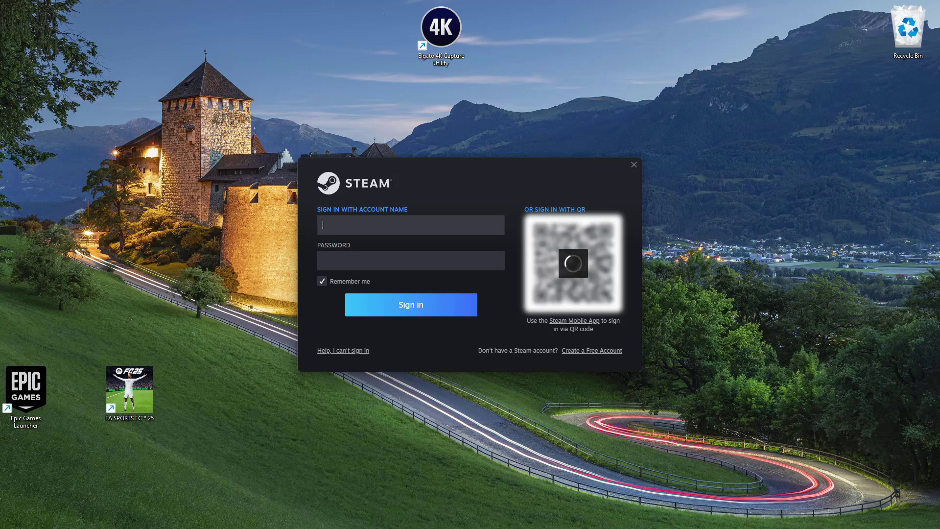
Step: Enter the account name with corrected capitalization and the password in the client sign-in form
{"action": "type", "text": "Mayhem_mischief"}
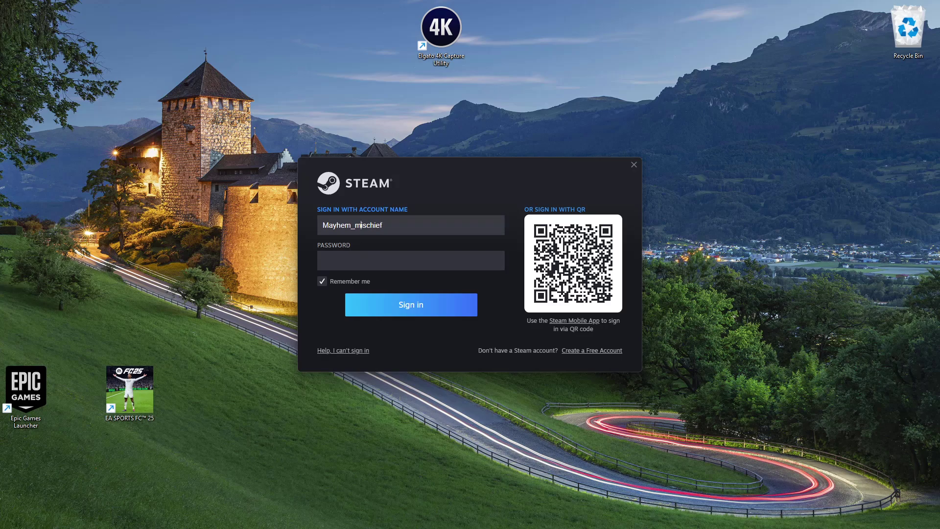
{"action": "key", "text": "BackSpace"}
{"action": "type", "text": "M"}
{"action": "key", "text": "Tab"}
{"action": "type", "text": "••••••••••"}
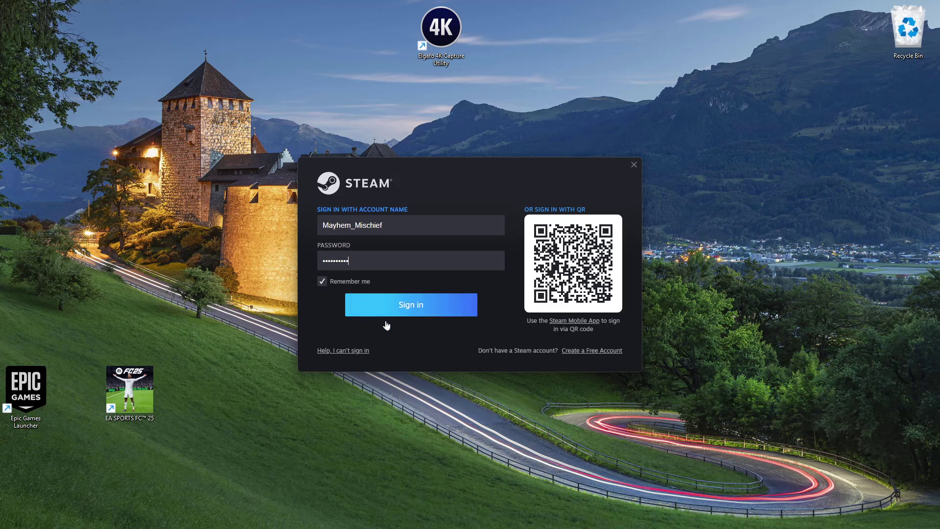
Step: Retry signing in, removing an extra password character after the errors
{"action": "left_click", "coordinate": [422, 310]}
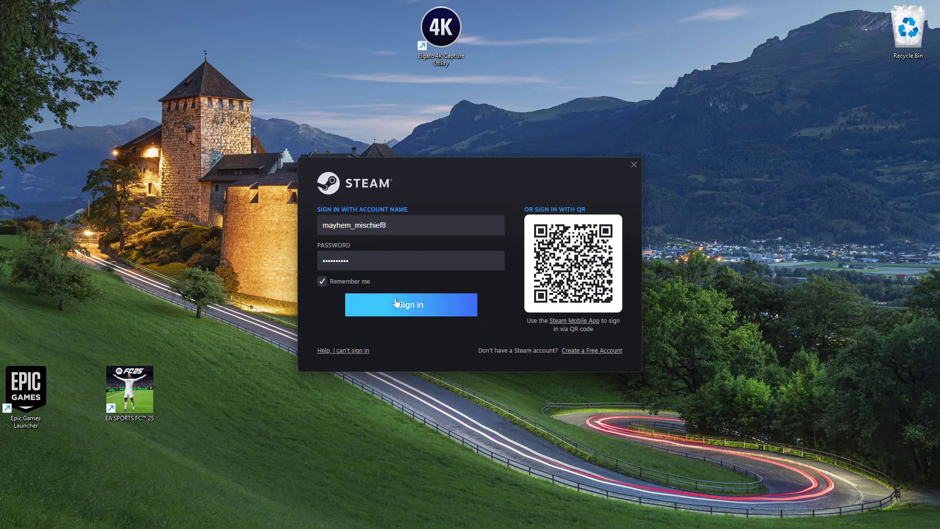
{"action": "left_click", "coordinate": [423, 308]}
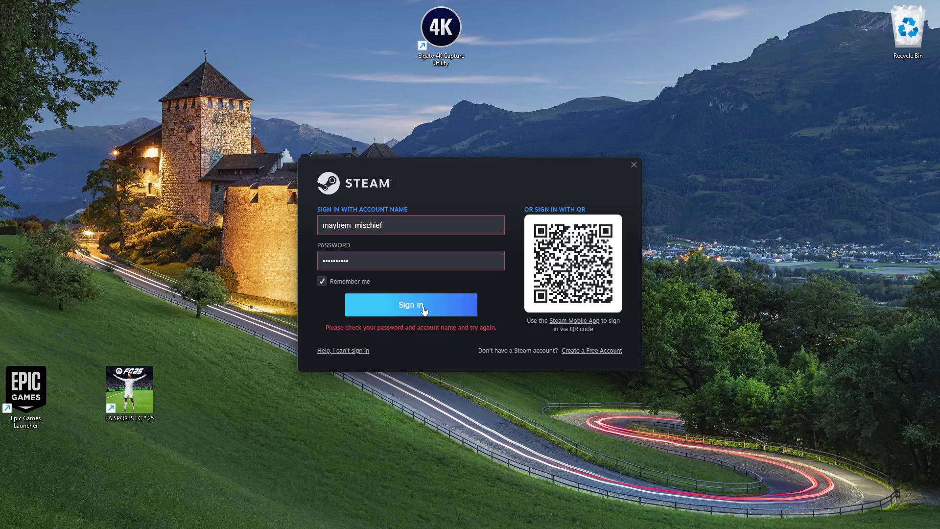
{"action": "left_click", "coordinate": [457, 309]}
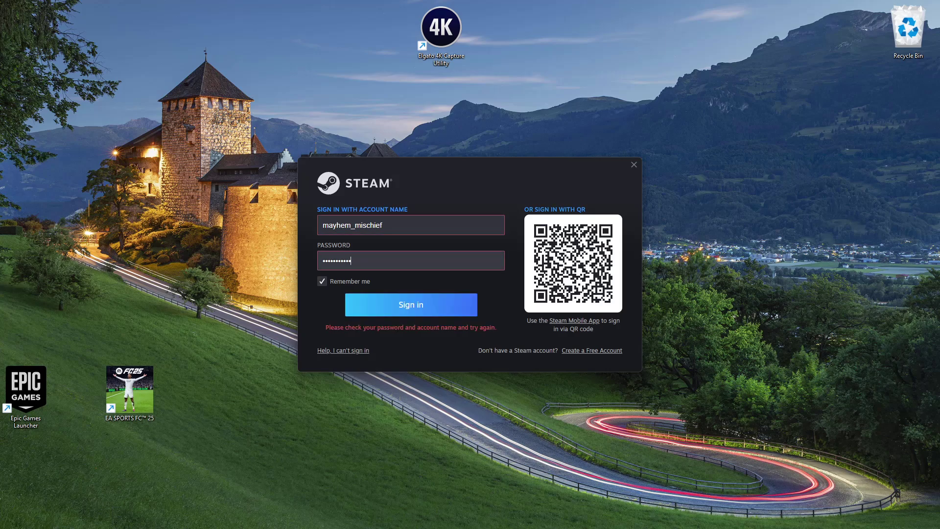
{"action": "key", "text": "BackSpace"}
{"action": "left_click", "coordinate": [402, 296]}
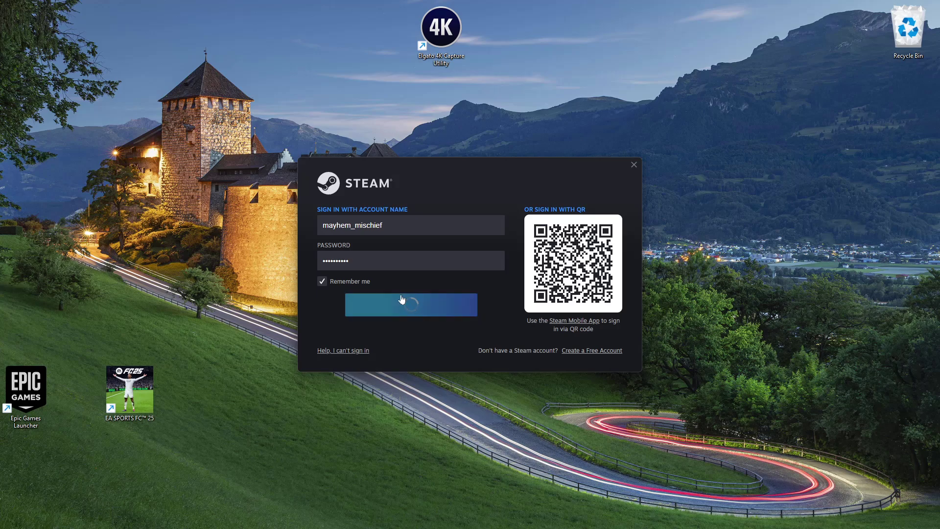
Step: Sign in again and enter the five-character code from the verification email
{"action": "left_click", "coordinate": [401, 298]}
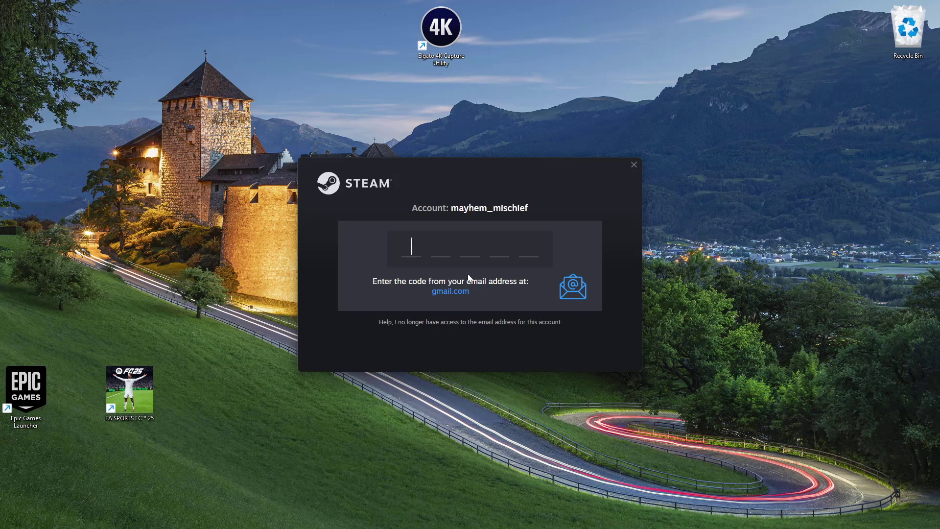
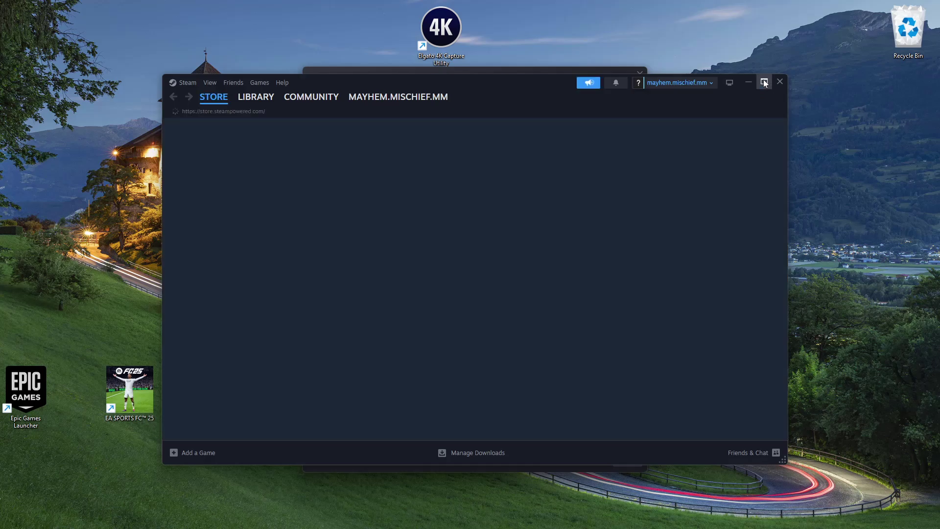
Step: Maximize the signed-in Steam client's Store window, restore it once, then maximize it again
{"action": "left_click", "coordinate": [763, 81]}
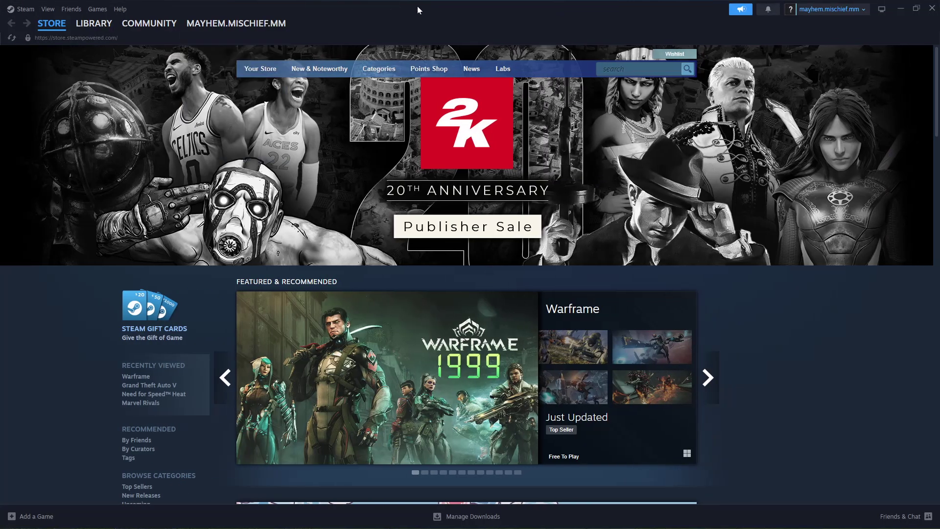
{"action": "mouse_move", "coordinate": [262, 26]}
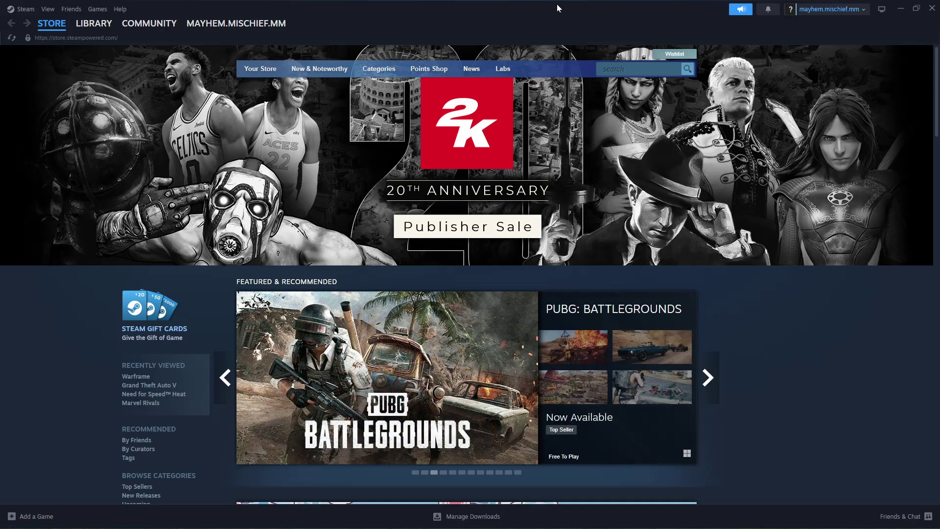
{"action": "double_click", "coordinate": [554, 7]}
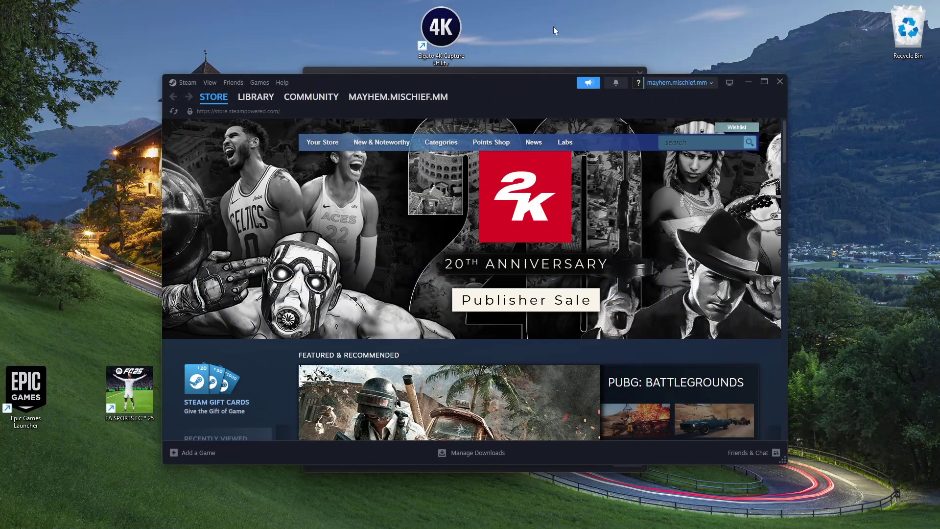
{"action": "left_click", "coordinate": [764, 82]}
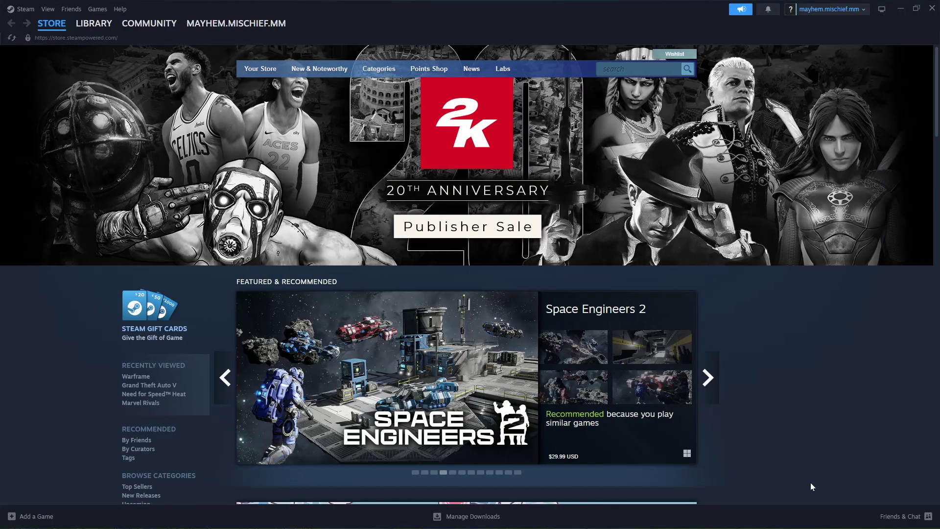